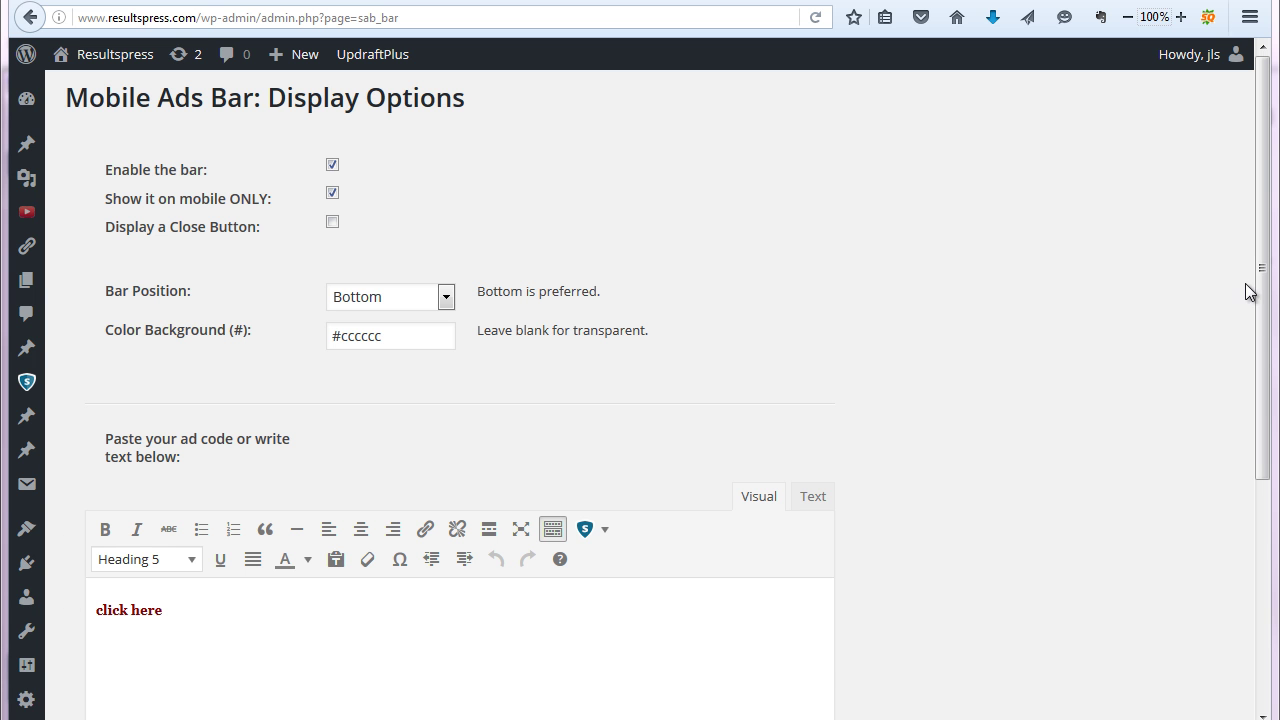
left_click(1265, 306)
left_click_drag(1265, 306, 1266, 600)
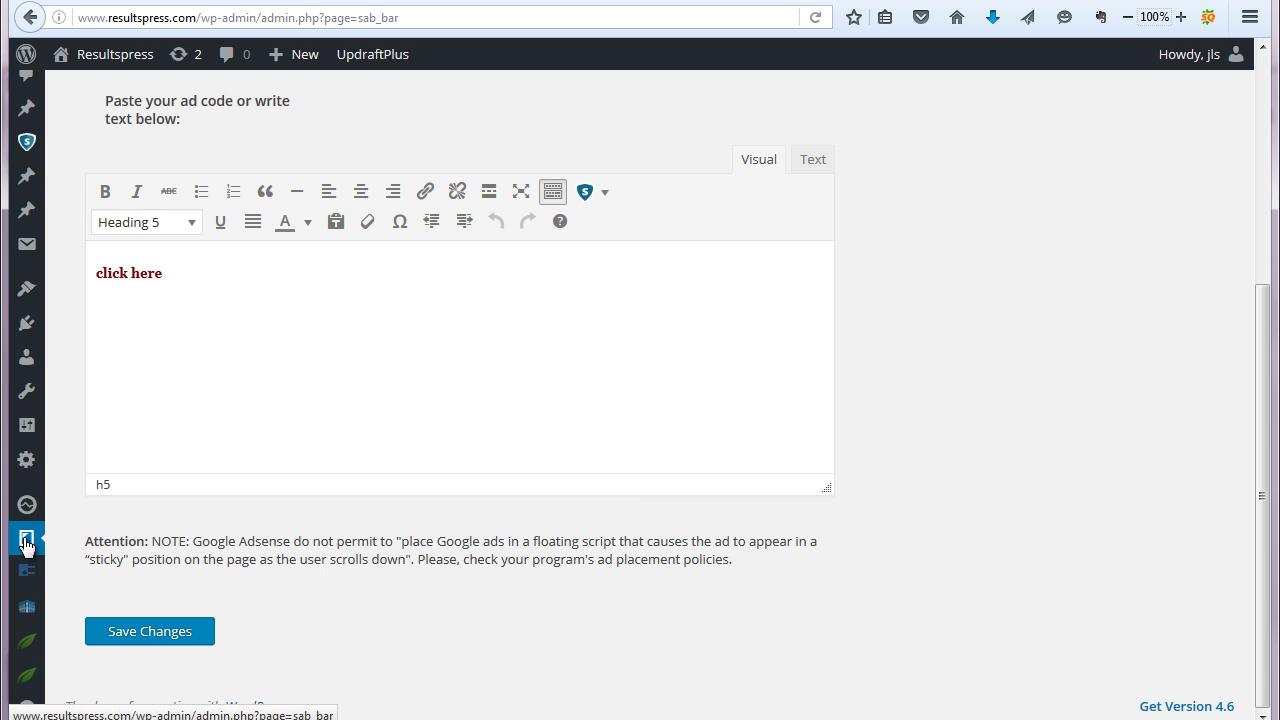
left_click(27, 706)
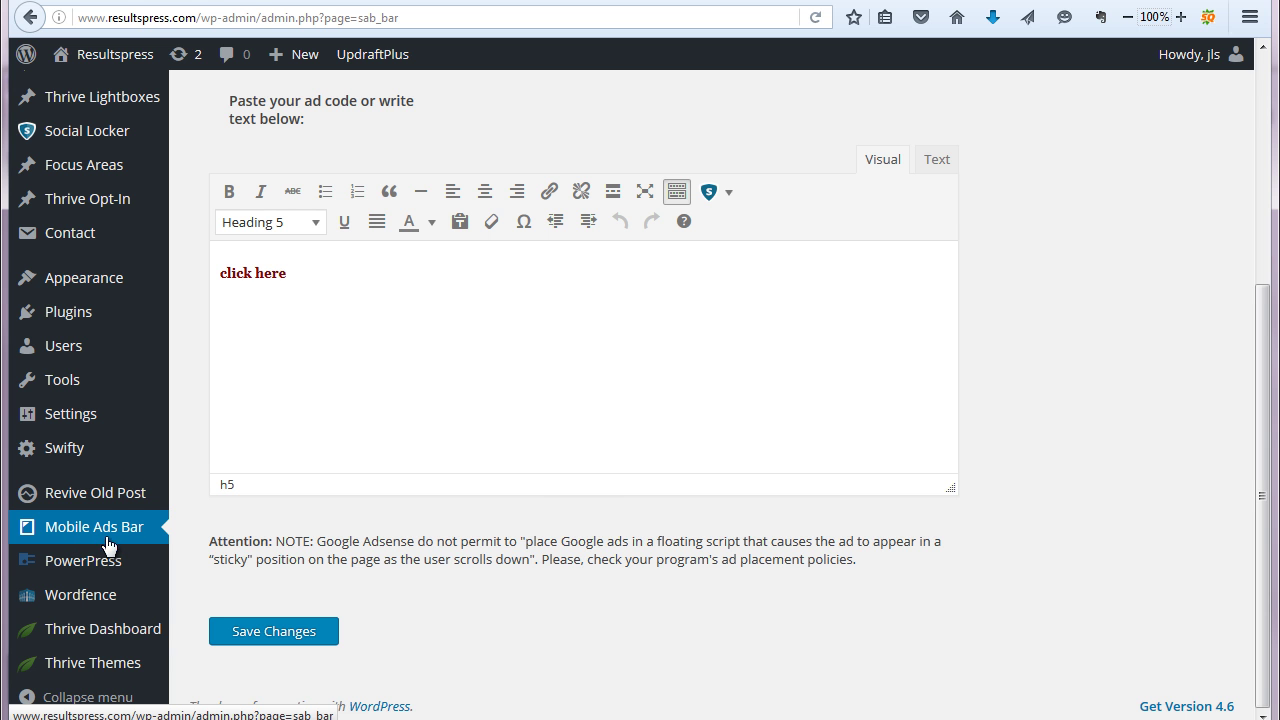
left_click(40, 696)
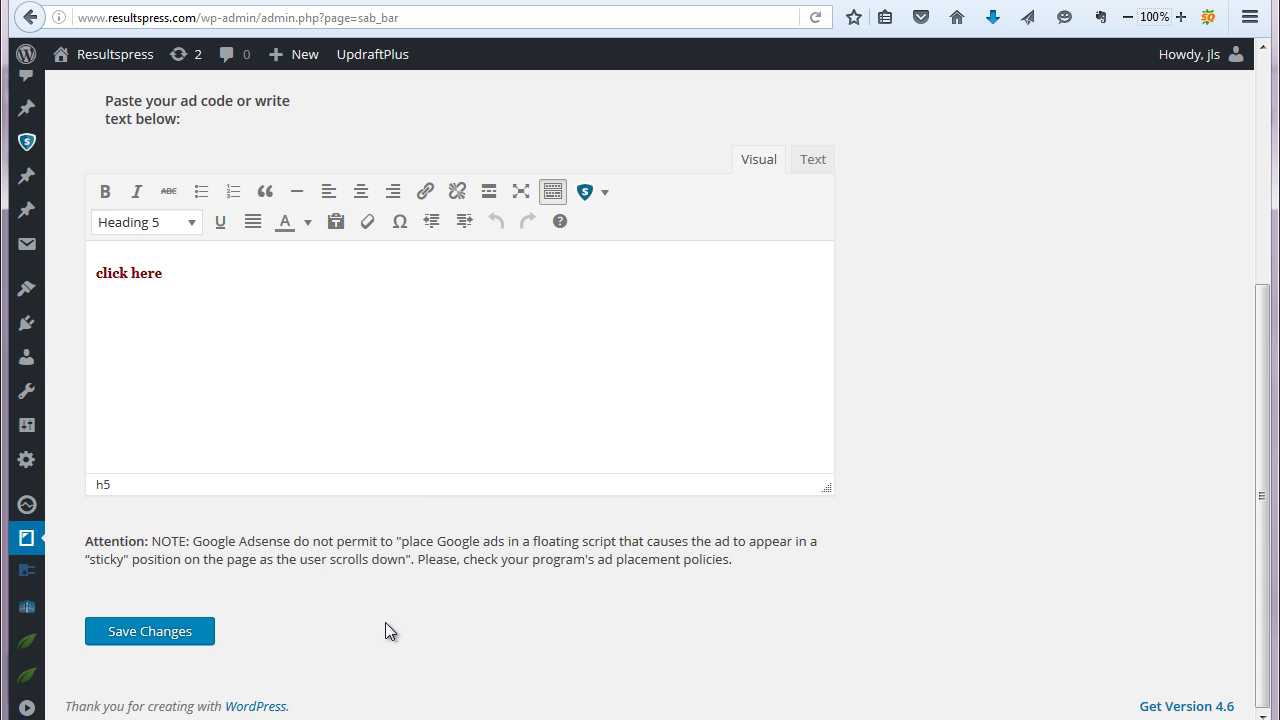
scroll(434, 612, "up", 3)
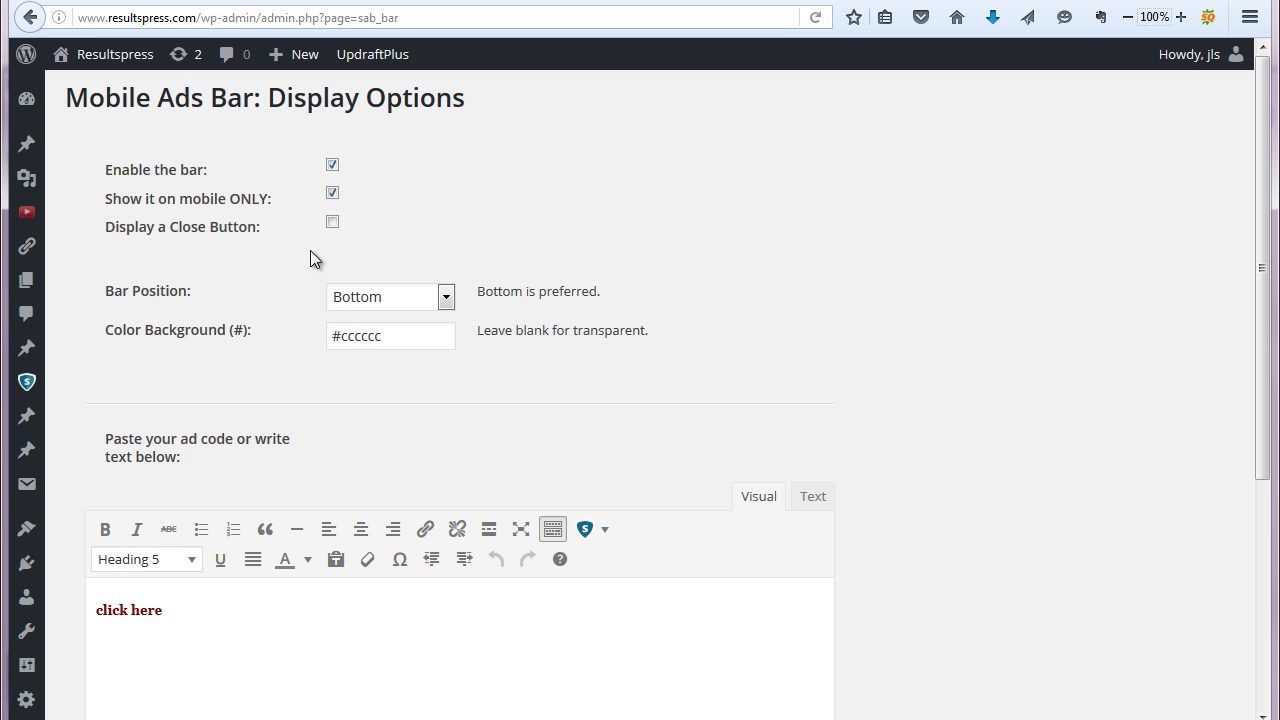
Step: Keep the ads bar enabled and turn on the display of a close button
left_click(332, 165)
left_click(331, 166)
left_click(332, 222)
Step: Try Top as the ads bar position and return the setting to Bottom
scroll(580, 275, "down", 2)
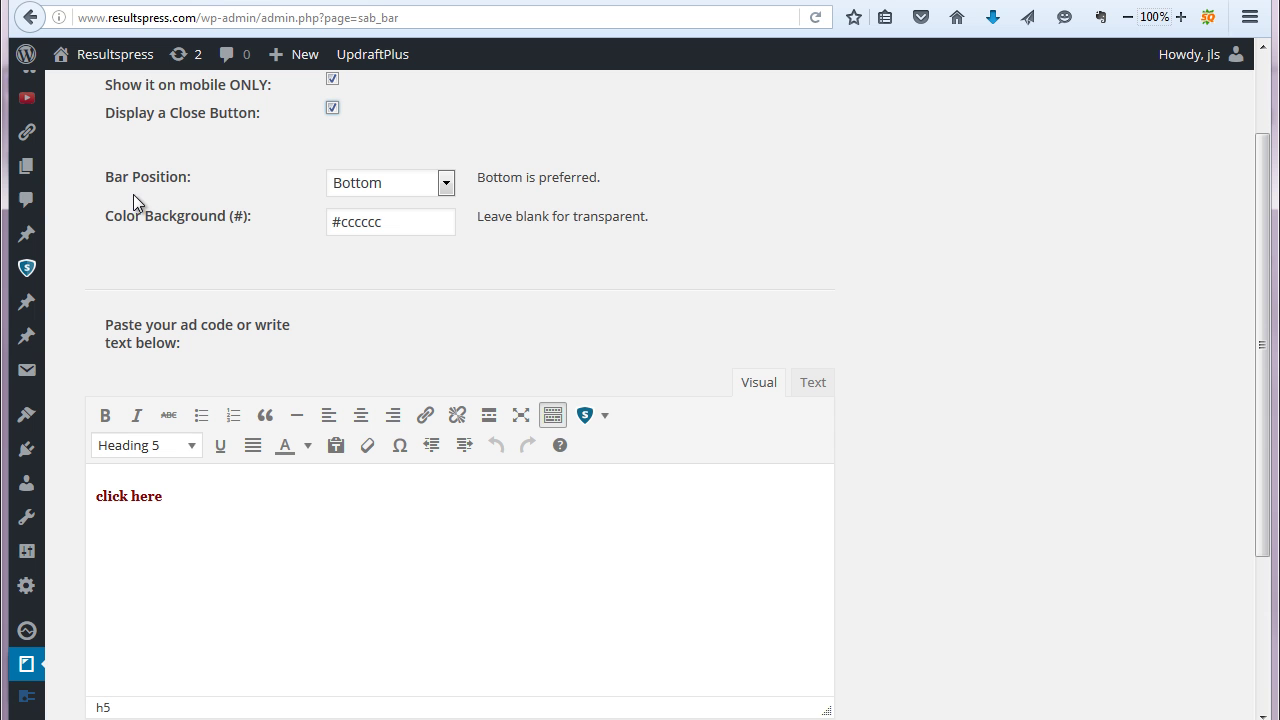
left_click(446, 182)
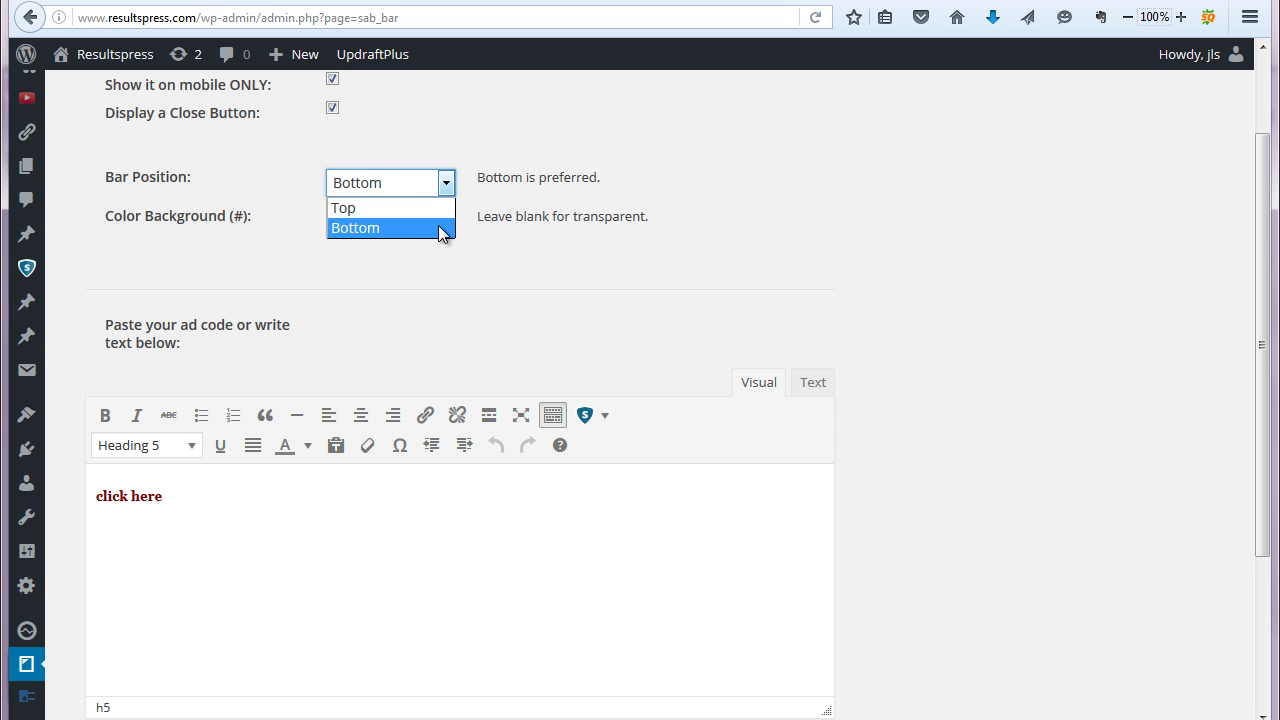
left_click(423, 210)
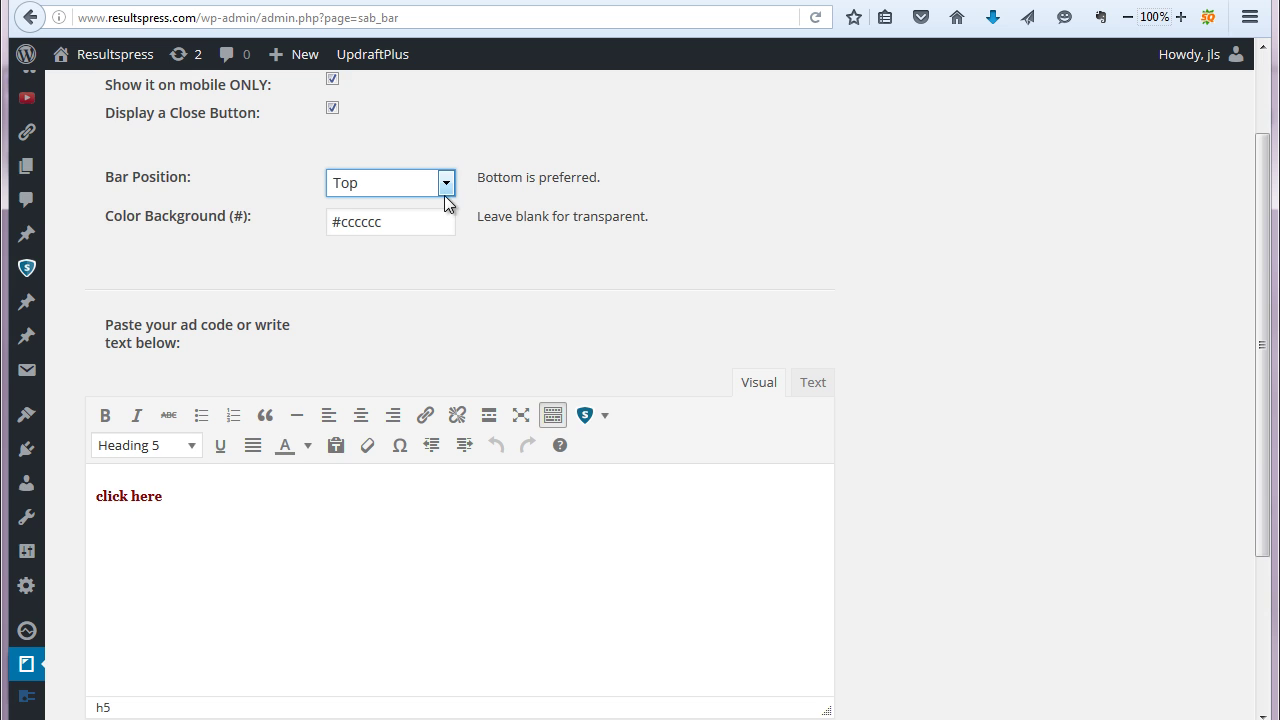
scroll(575, 288, "up", 2)
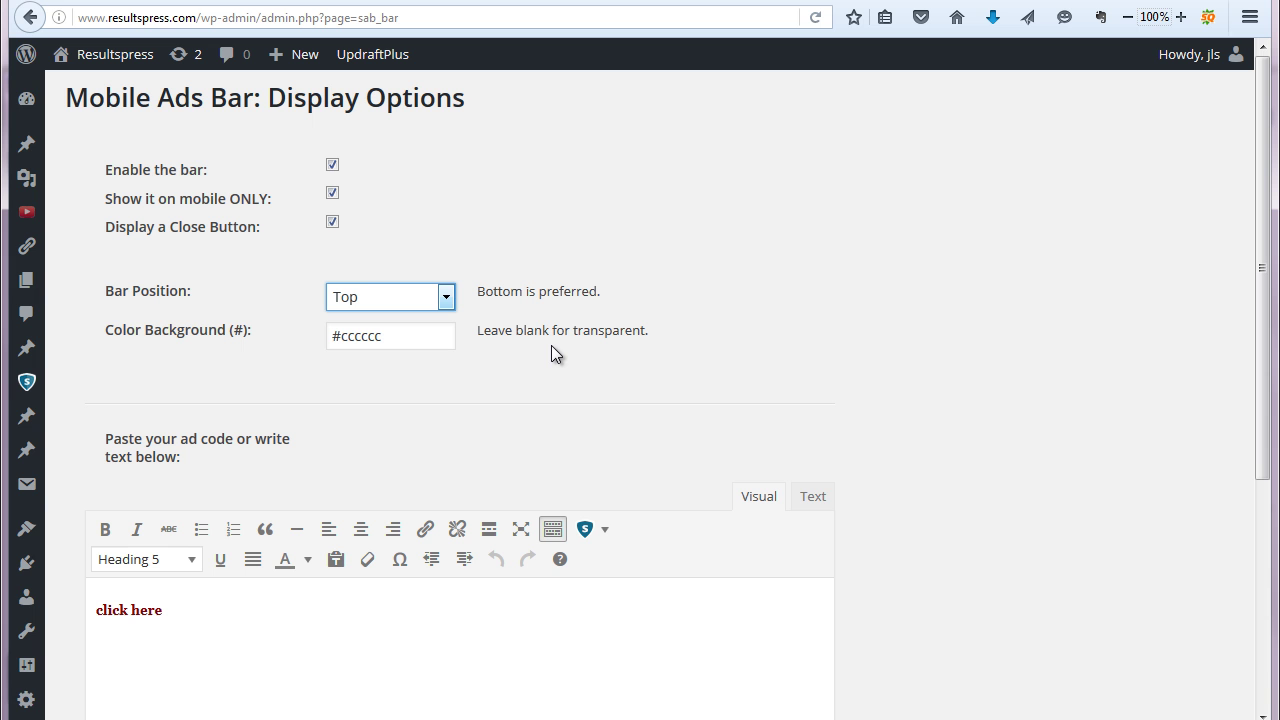
scroll(563, 185, "down", 2)
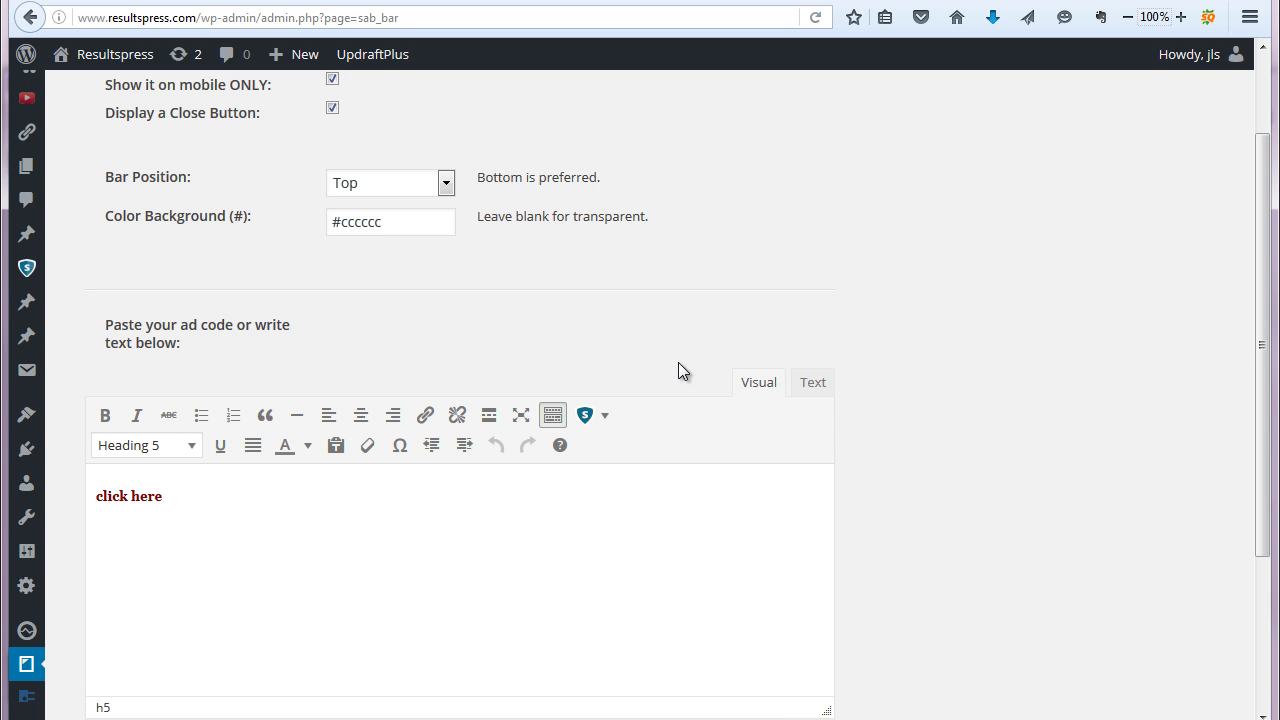
left_click(448, 182)
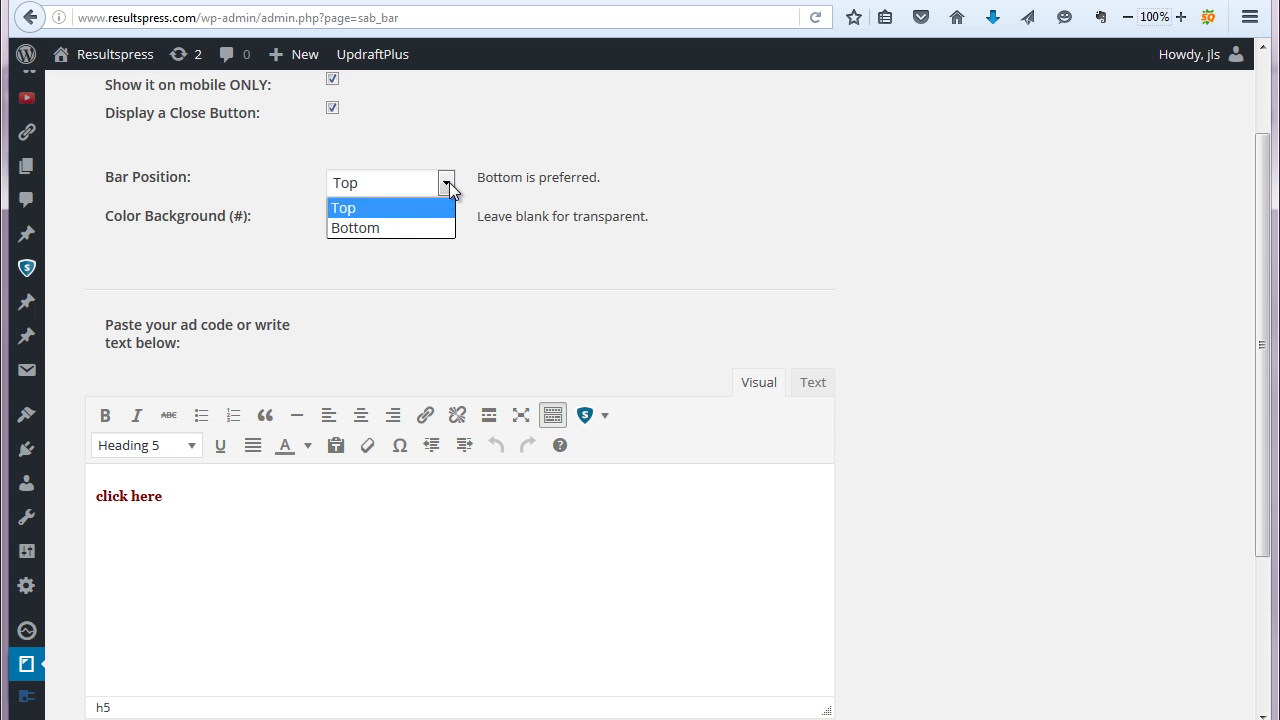
left_click(440, 230)
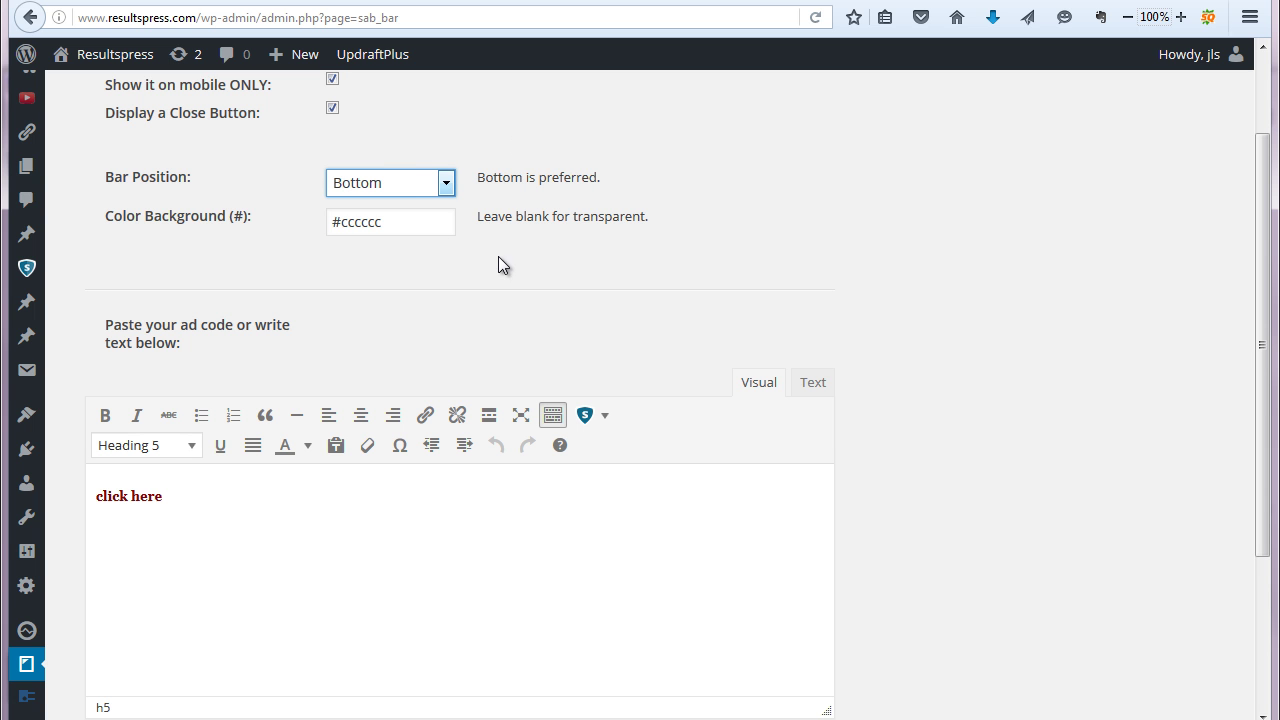
Step: Clear the bar's background color and enter #ccccccc instead
left_click(415, 222)
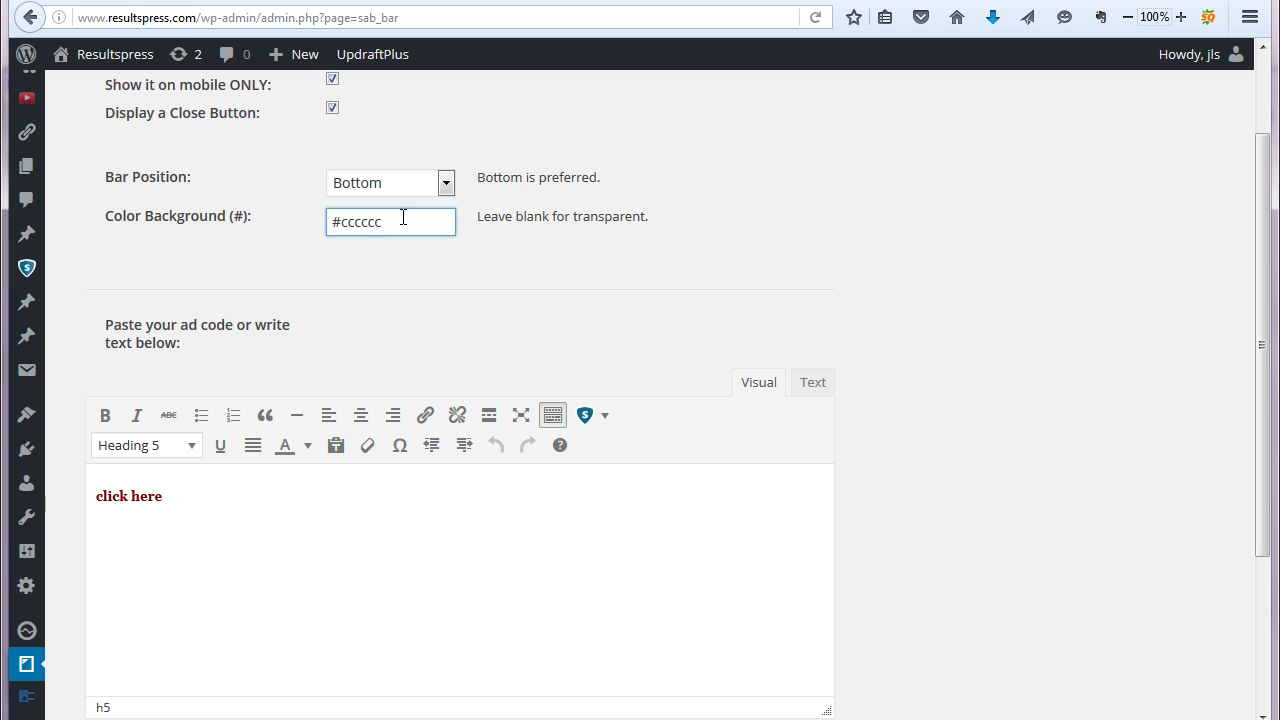
left_click_drag(398, 222, 282, 222)
key("BackSpace")
scroll(363, 288, "up", 2)
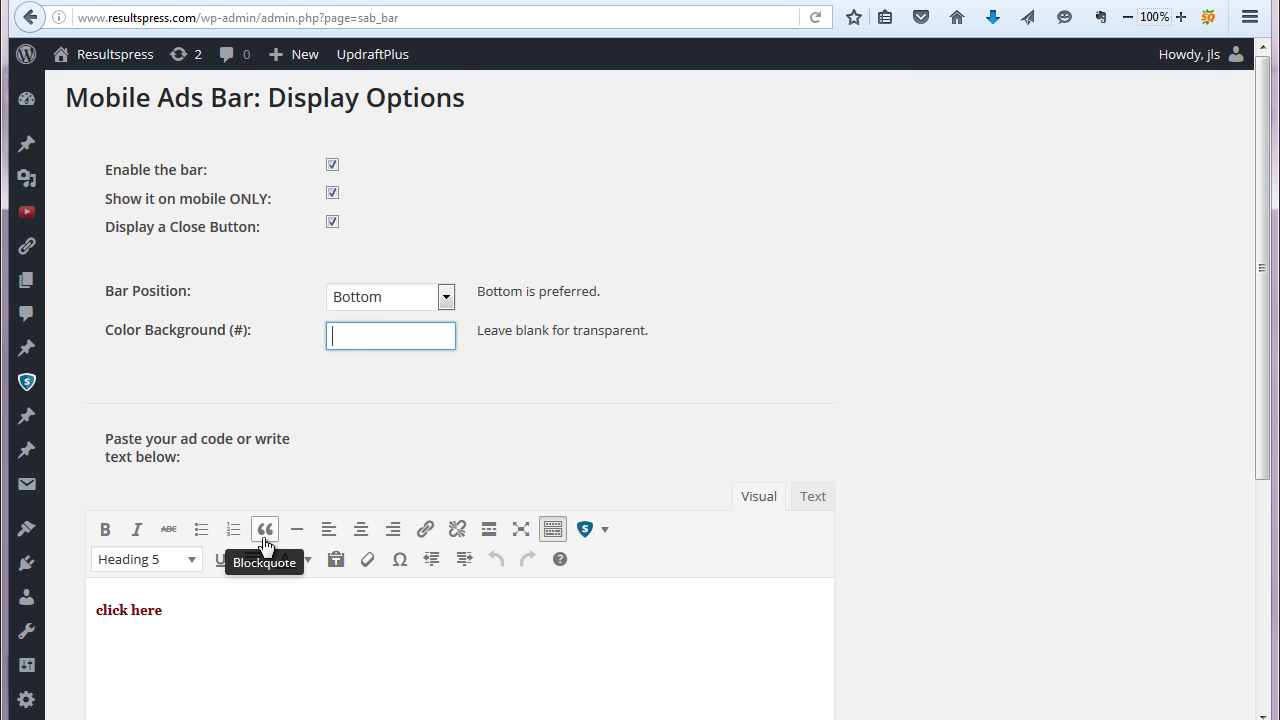
scroll(258, 535, "down", 4)
scroll(255, 540, "up", 2)
scroll(257, 545, "up", 2)
type("#cccccc")
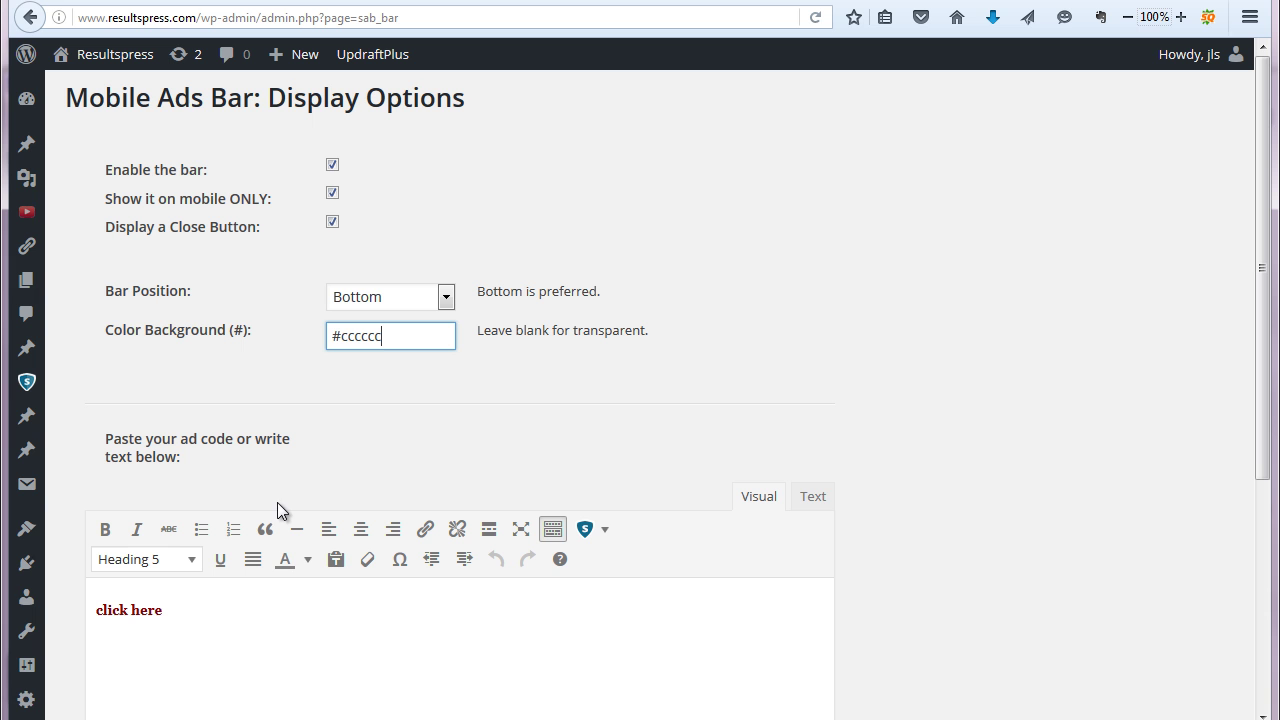
type("c")
Step: Replace the ad text "click here" with "Schedule a time with us..."
left_click(253, 613)
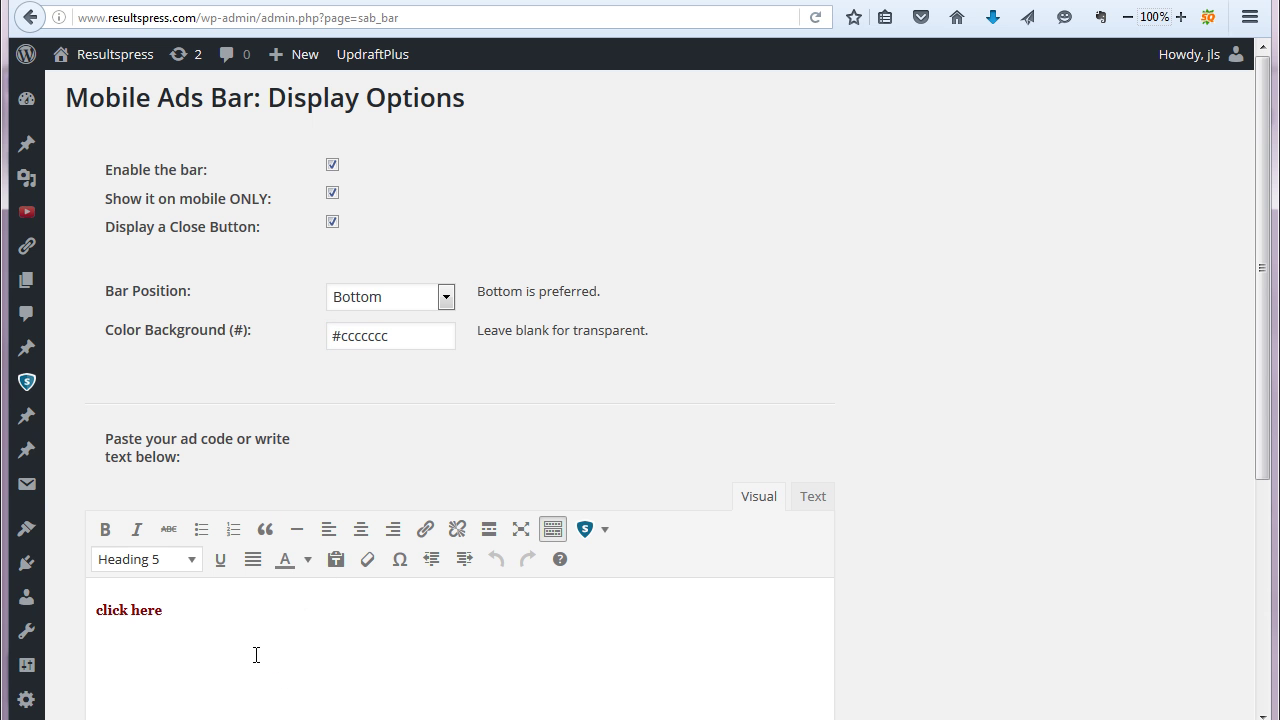
scroll(288, 614, "down", 2)
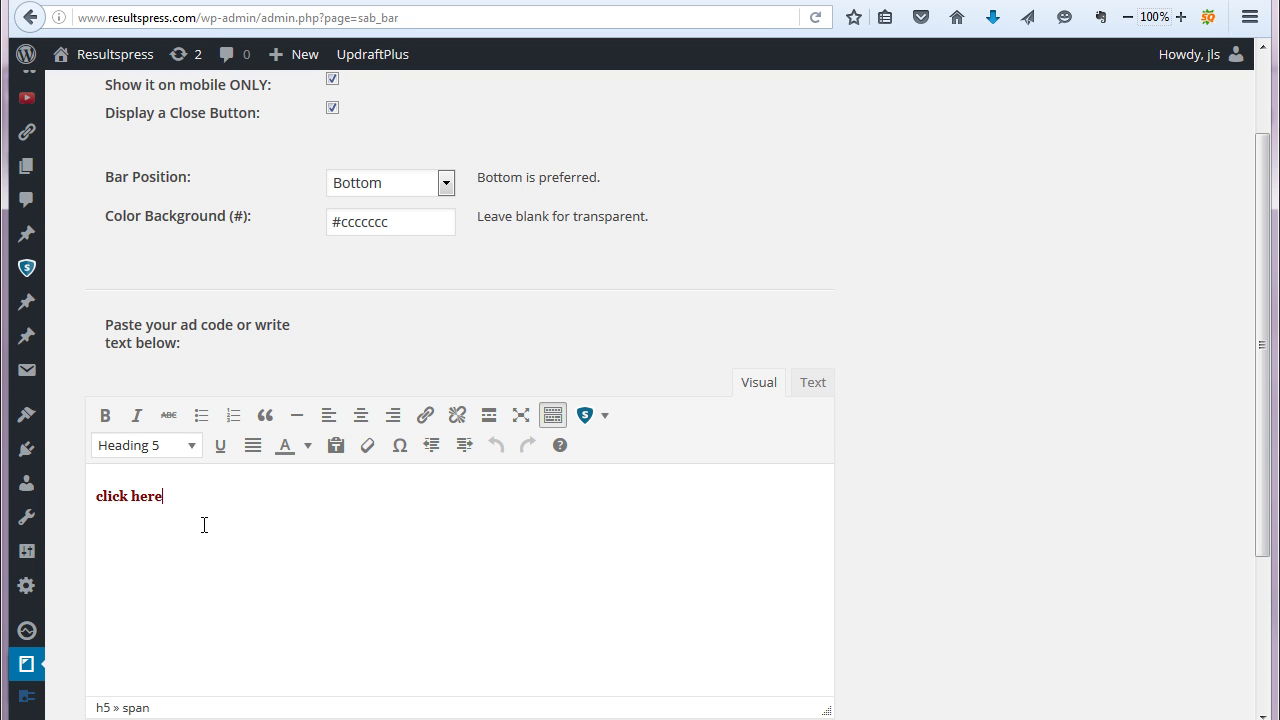
left_click_drag(172, 498, 74, 502)
type("schedule a time with us...")
Step: Open the link settings for the whole ad text and close them without adding a link
left_click_drag(300, 497, 82, 496)
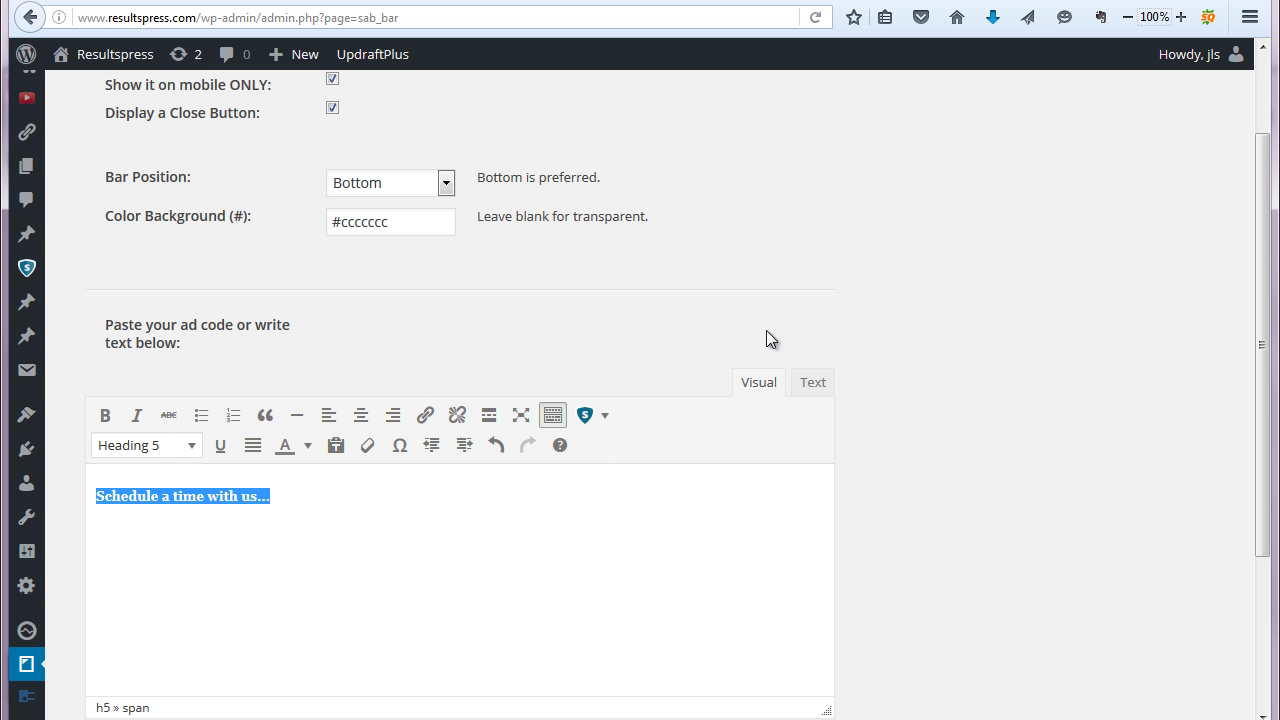
scroll(880, 450, "down", 2)
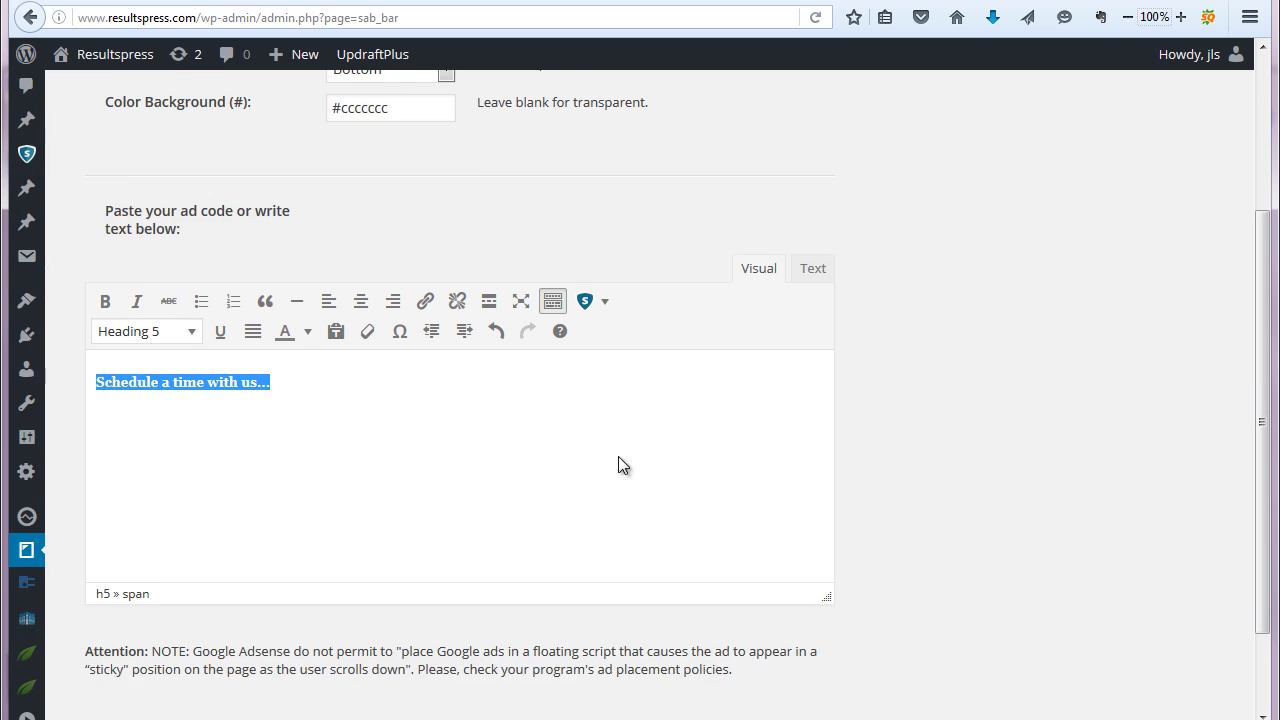
left_click(426, 300)
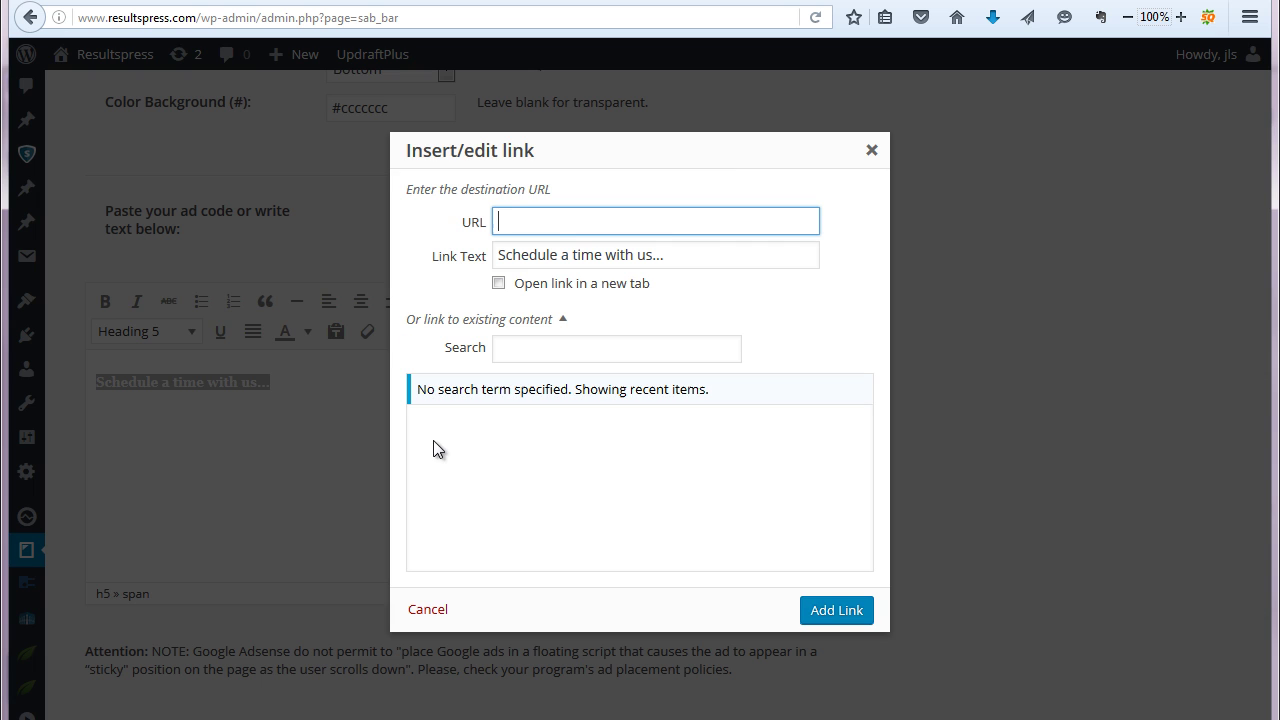
left_click(871, 152)
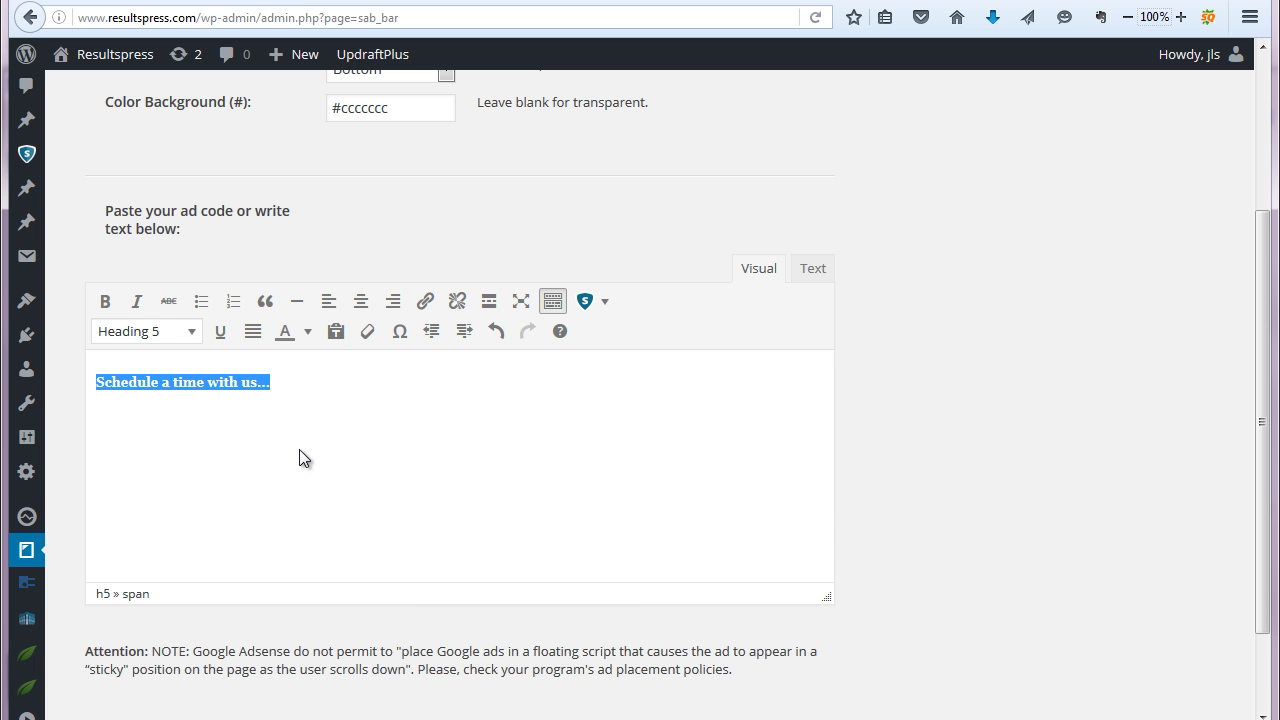
scroll(325, 478, "up", 4)
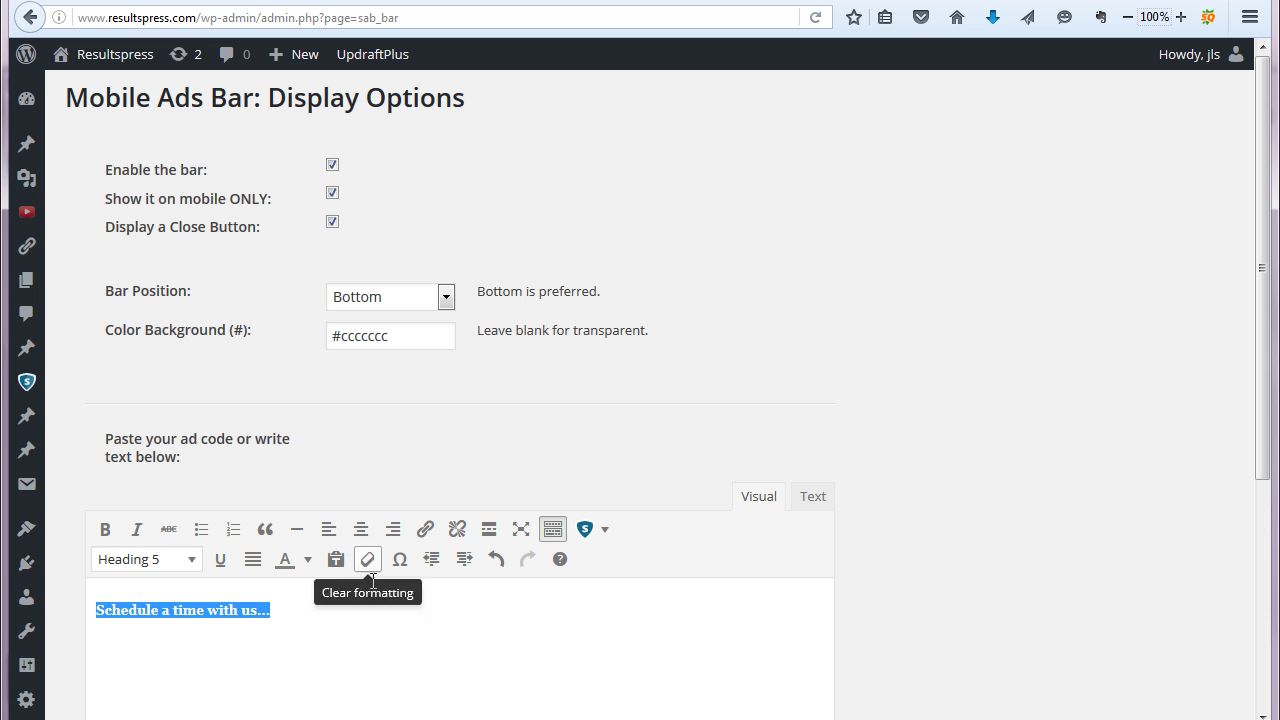
scroll(355, 621, "down", 2)
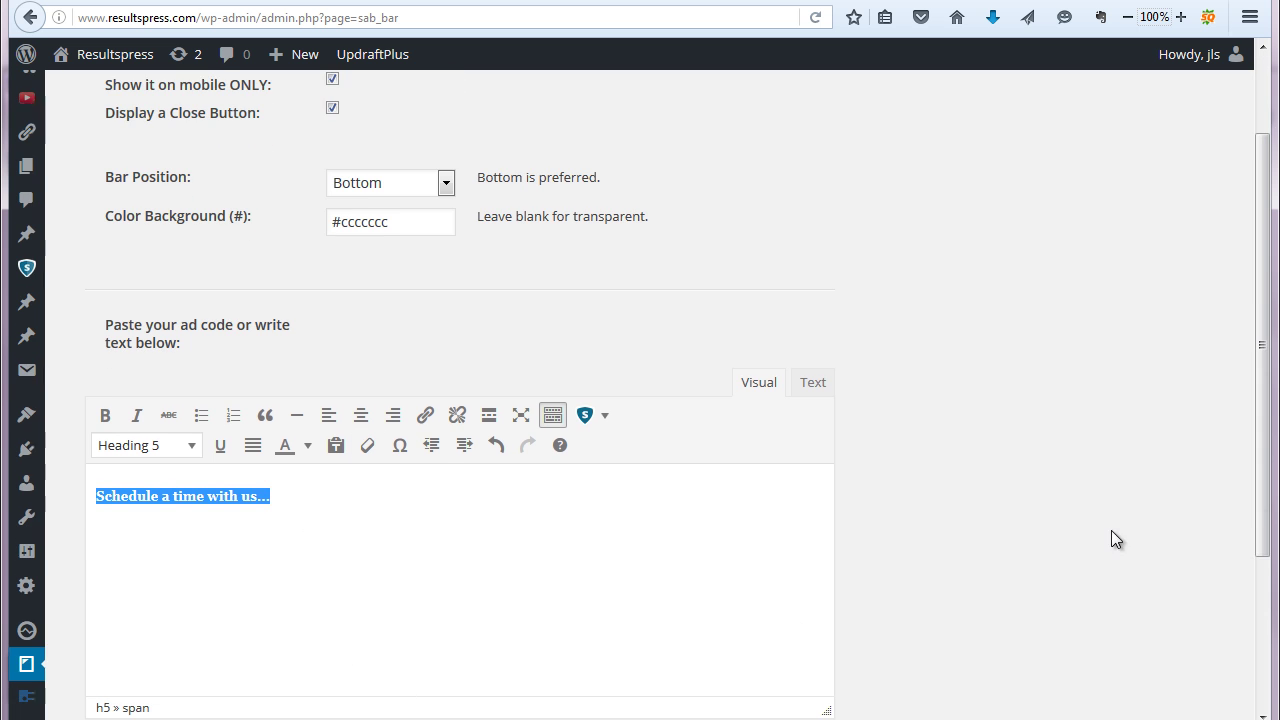
left_click_drag(1262, 363, 1268, 415)
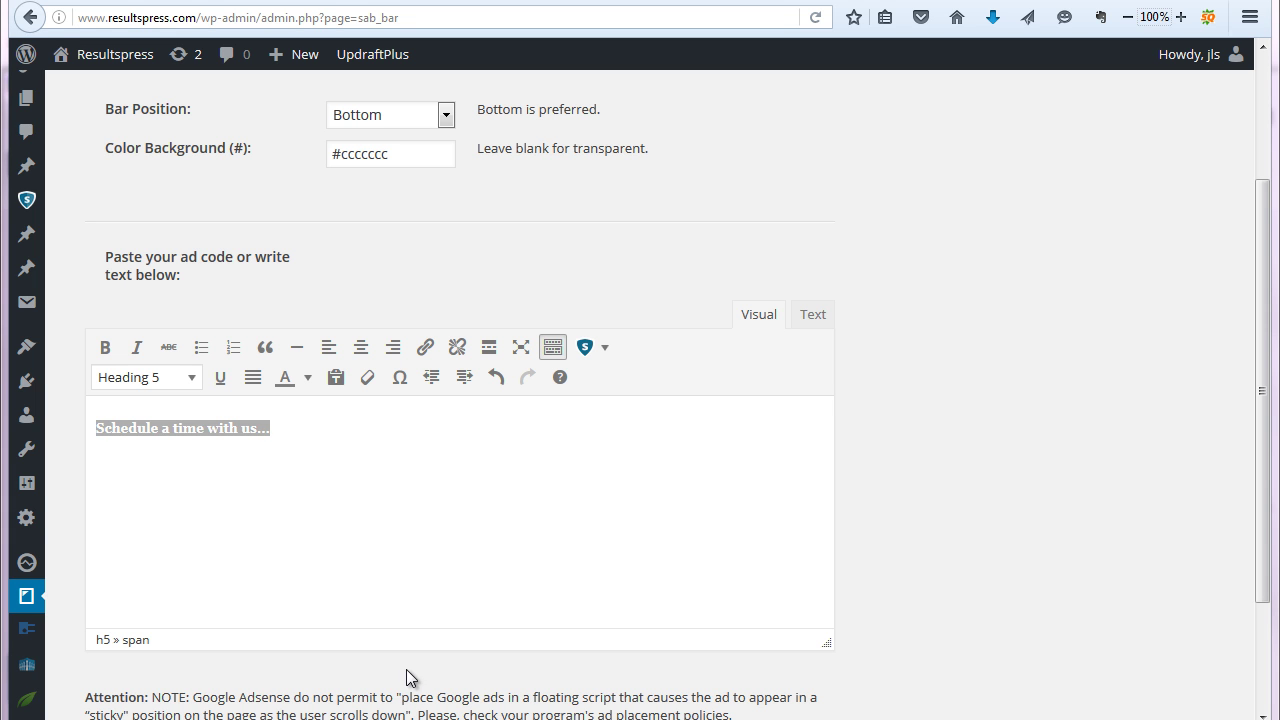
left_click(211, 462)
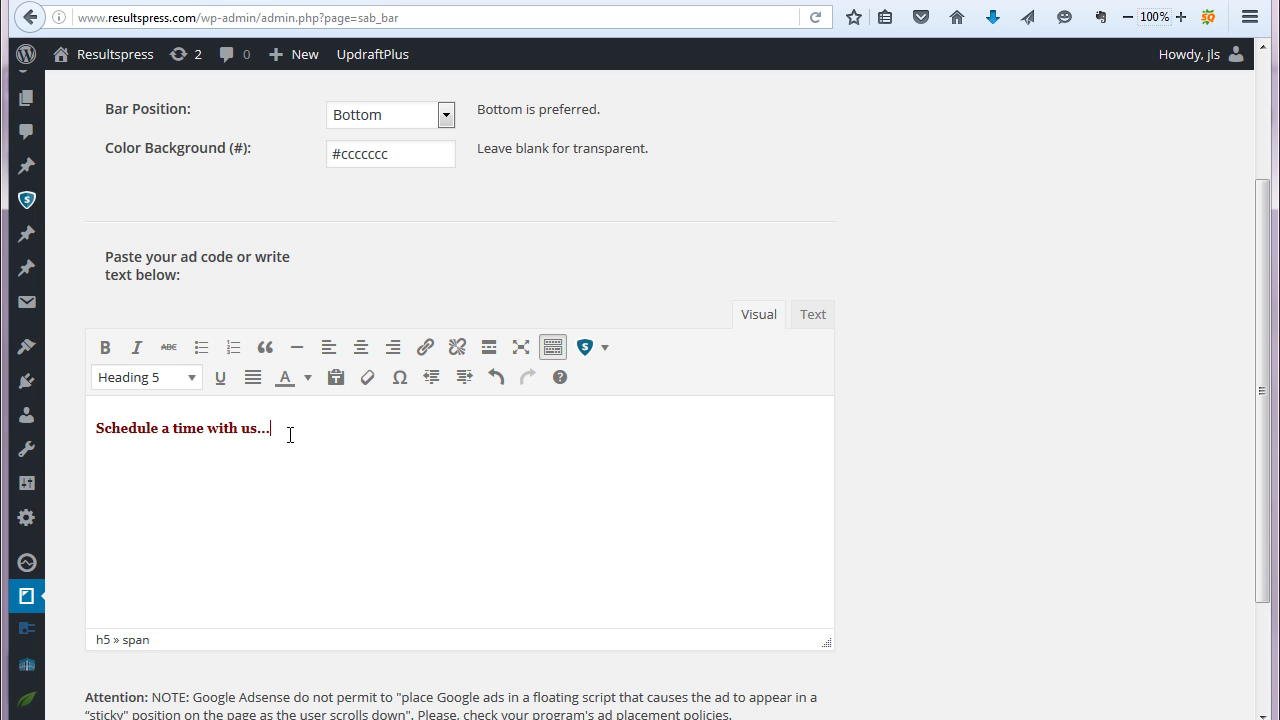
left_click(808, 316)
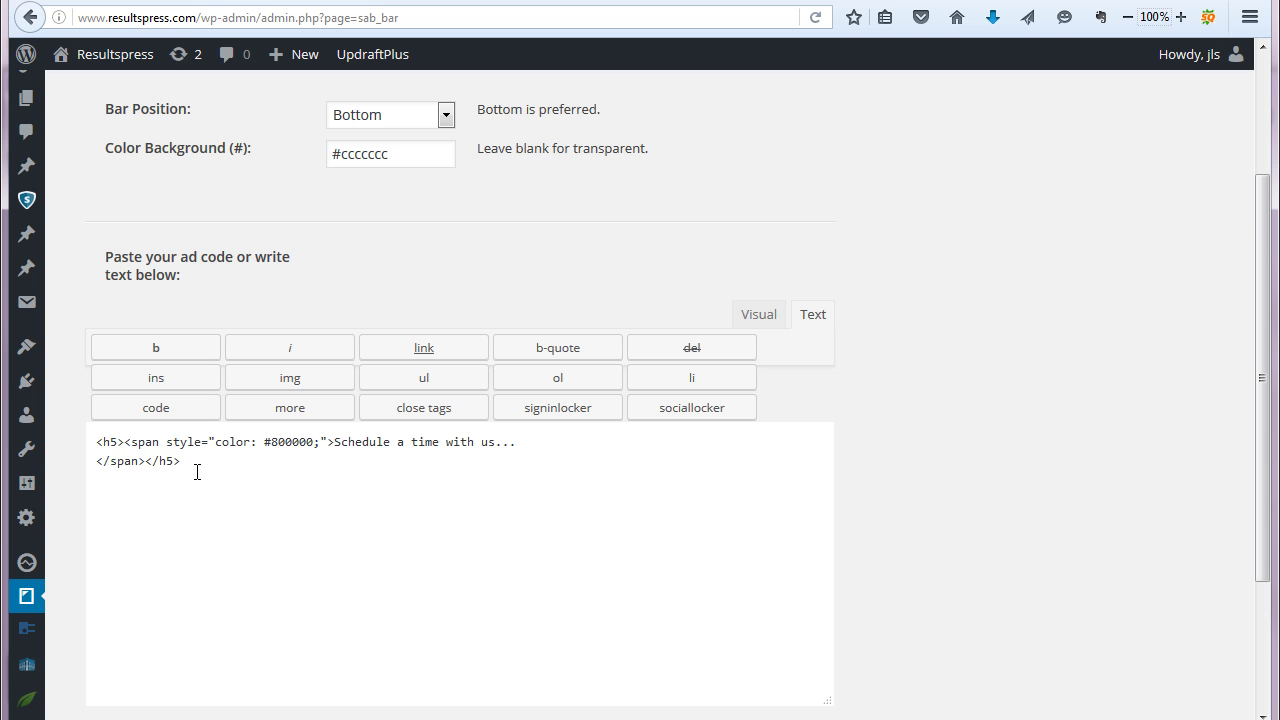
left_click_drag(178, 462, 88, 441)
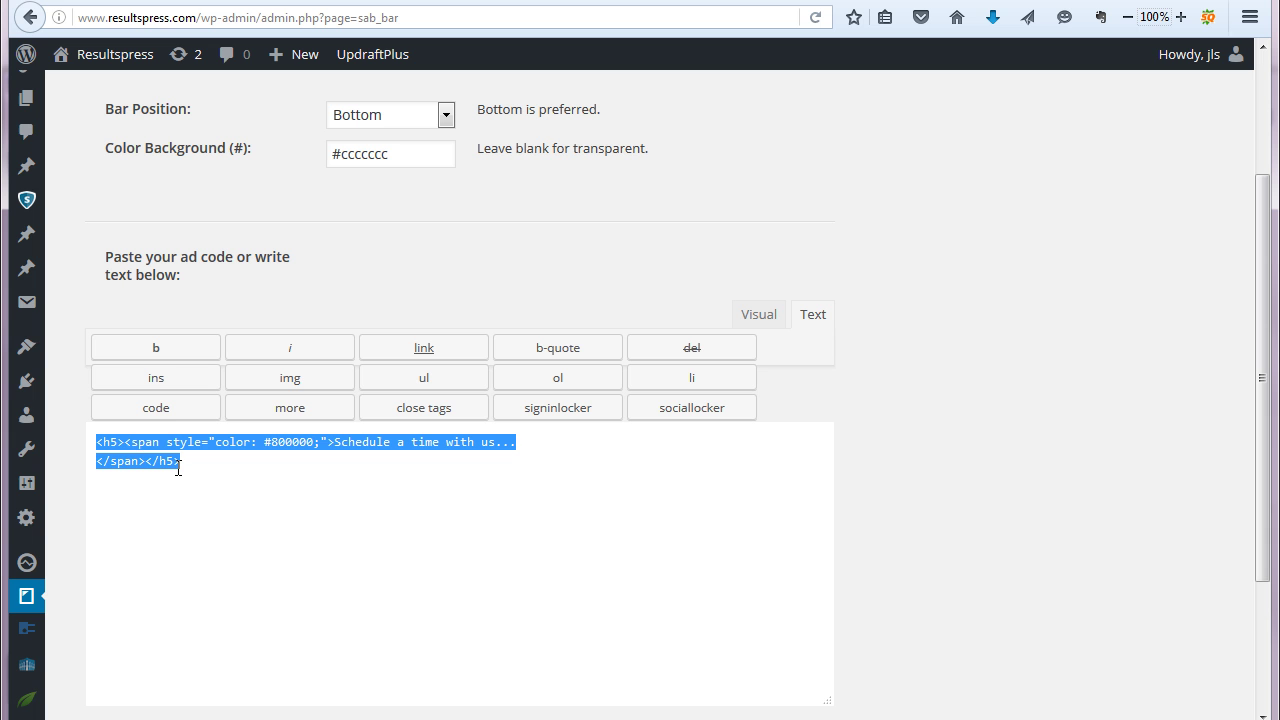
type("<a href=\"http://YOURNAME.3weekdiet.hop.clickbank.net\" target=\"_blank\"><img src=\"http://www.3weekdiet.com/images/banners/468x60.gif\" alt=\"The 3 Week Diet\"></a>")
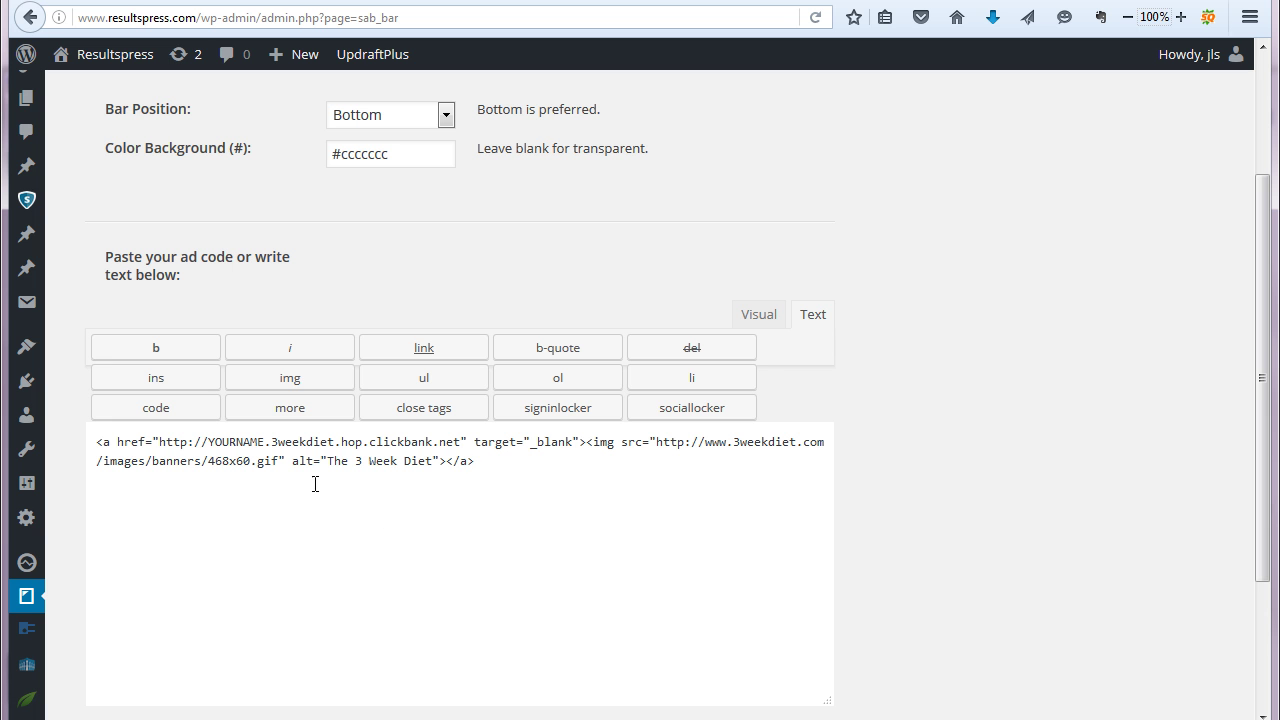
left_click(757, 316)
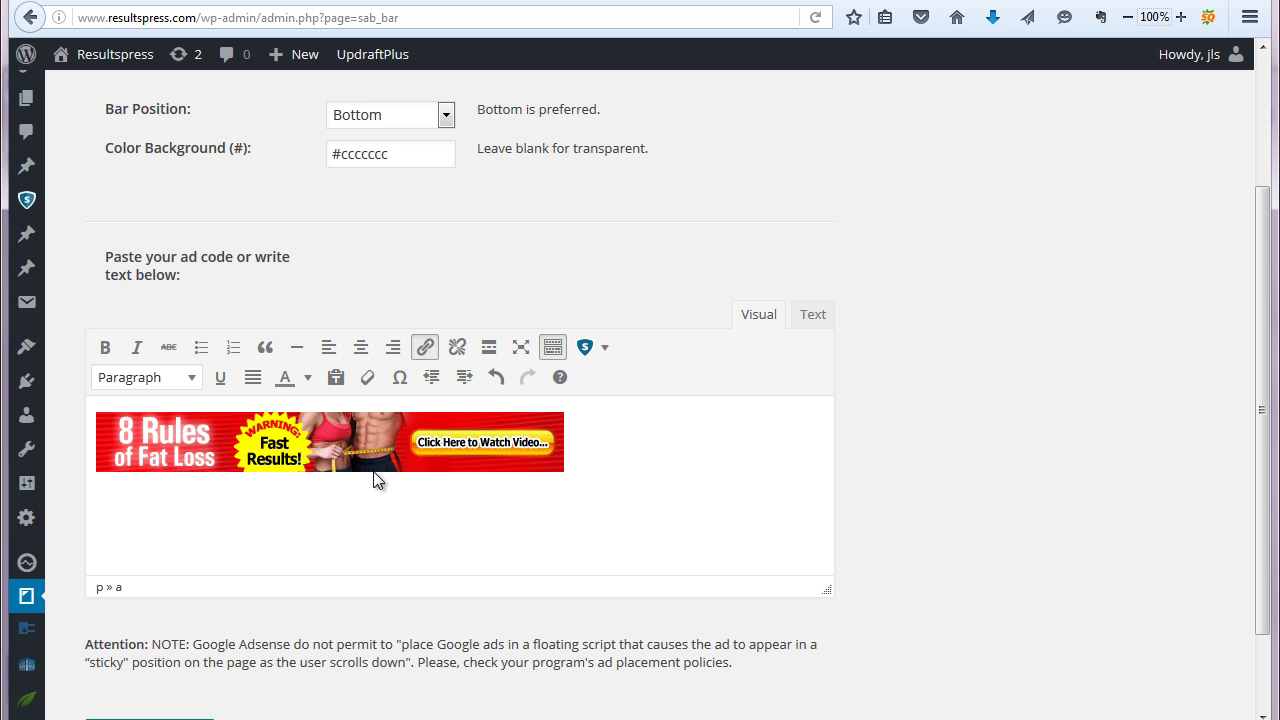
Step: Save the Mobile Ads Bar display options with the banner ad
scroll(935, 440, "up", 3)
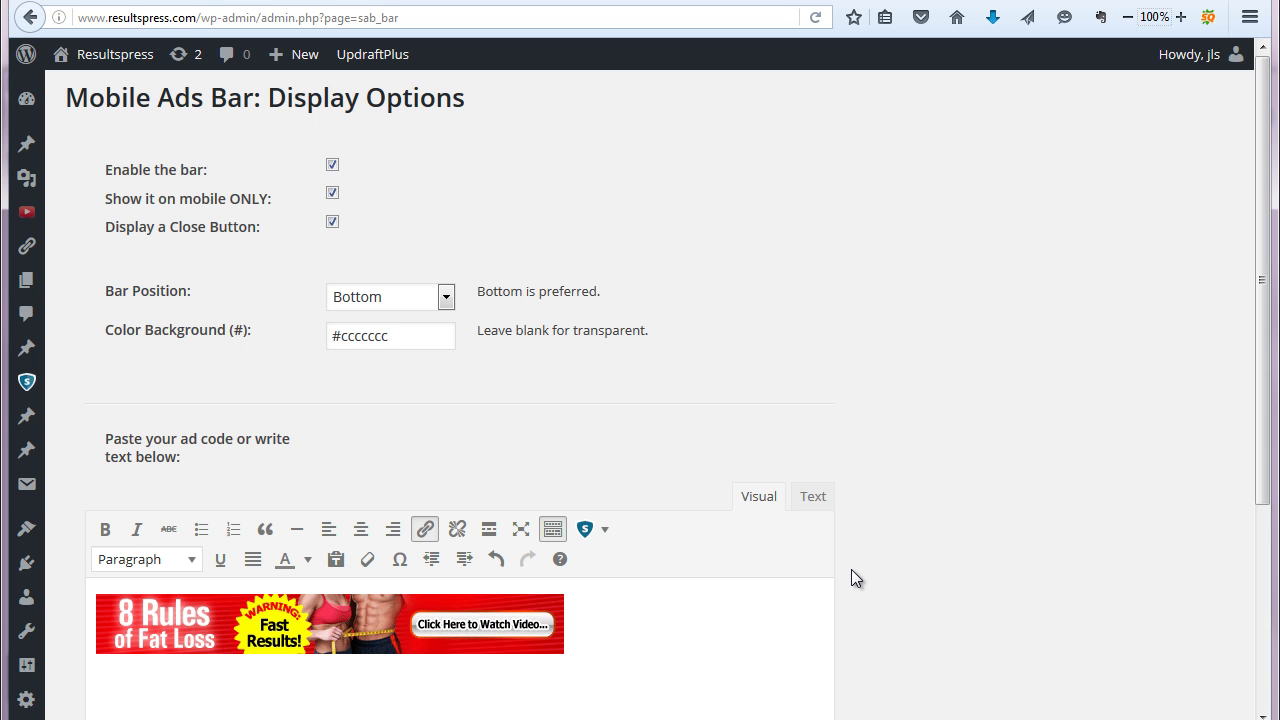
scroll(851, 570, "down", 2)
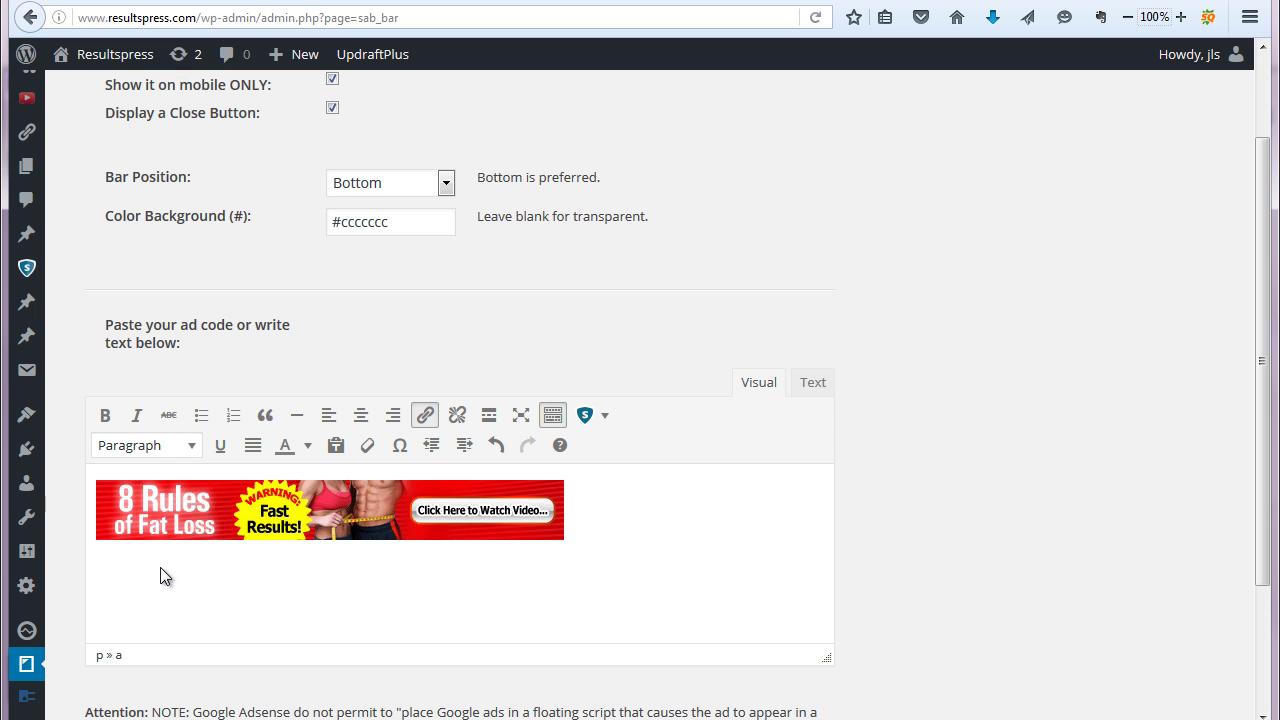
scroll(766, 551, "up", 2)
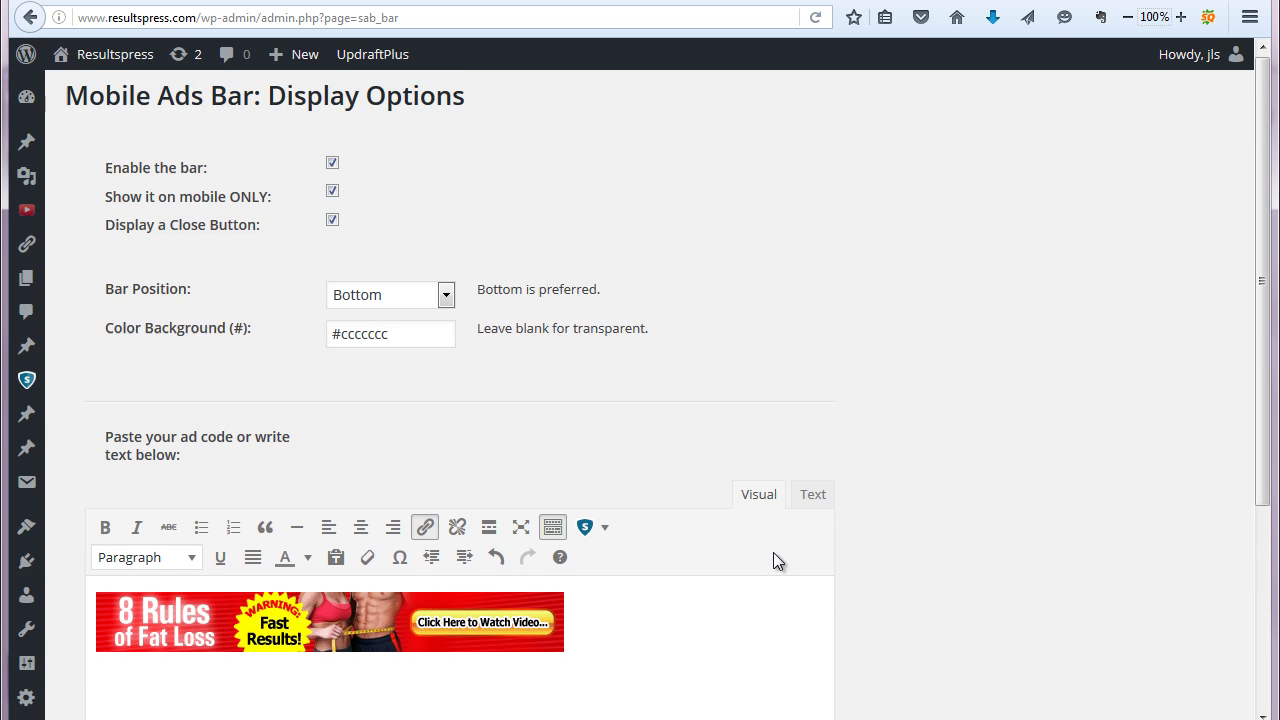
scroll(855, 545, "down", 4)
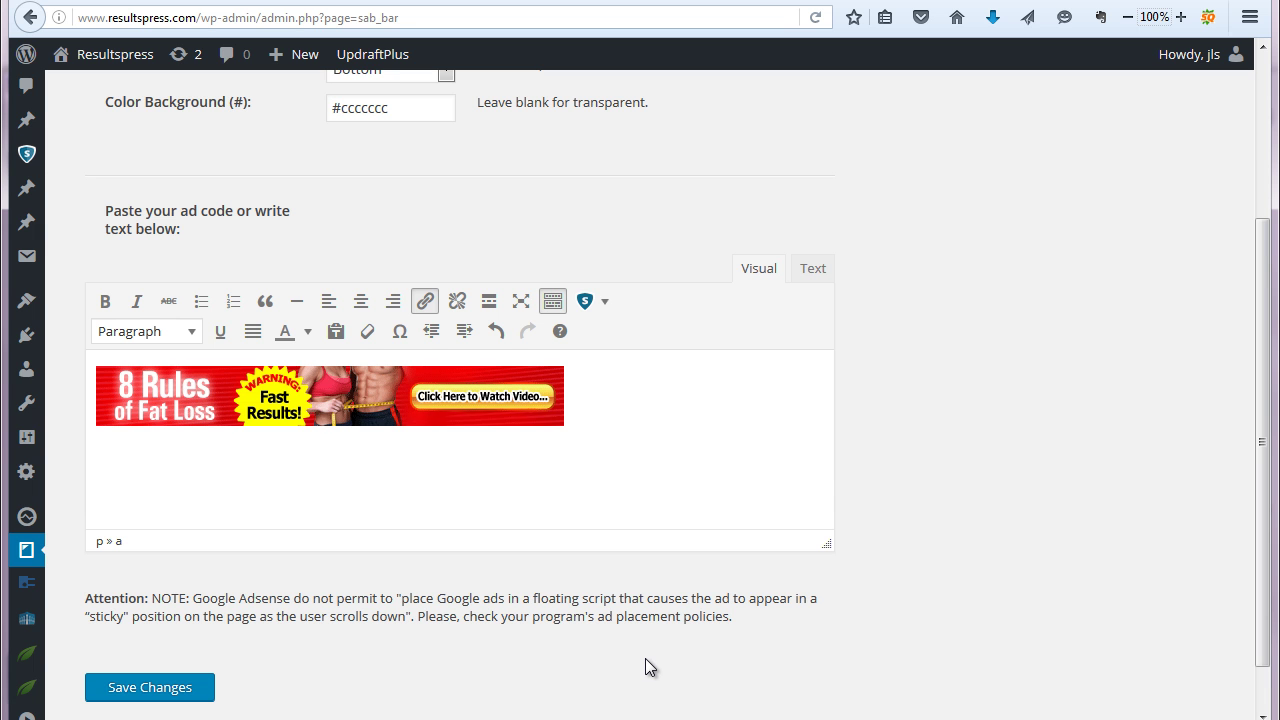
left_click(181, 697)
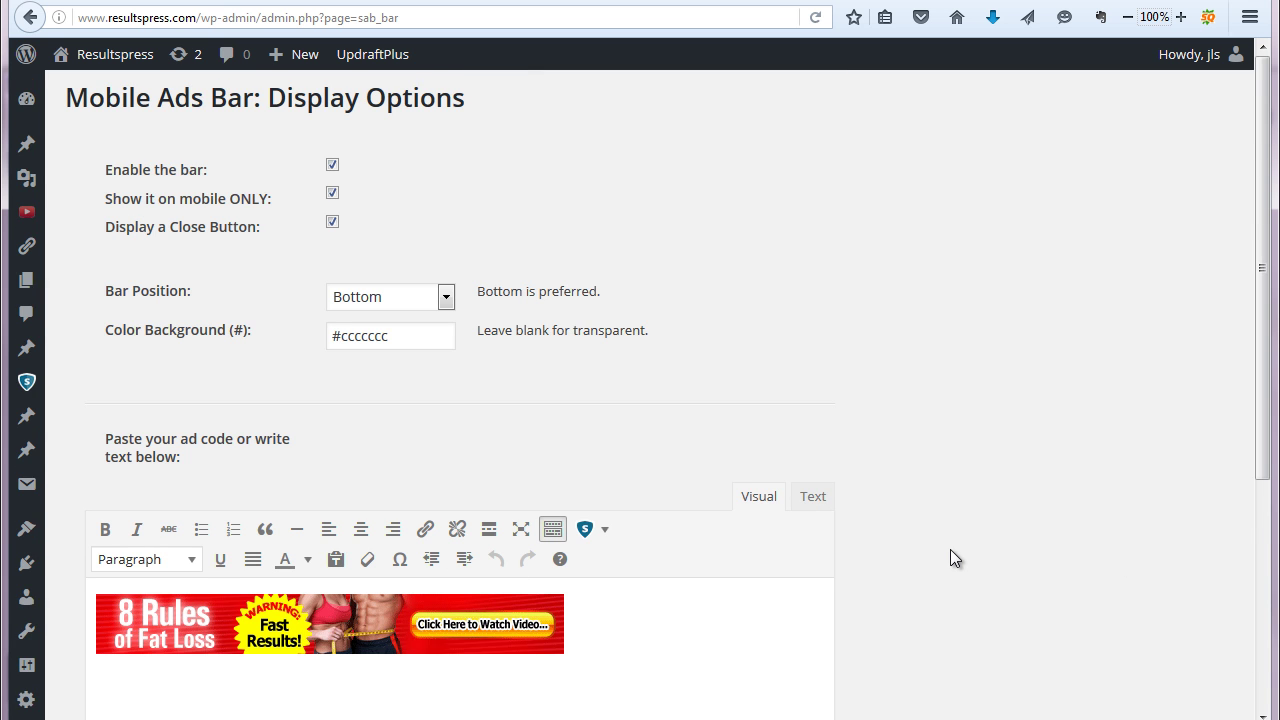
scroll(950, 553, "down", 4)
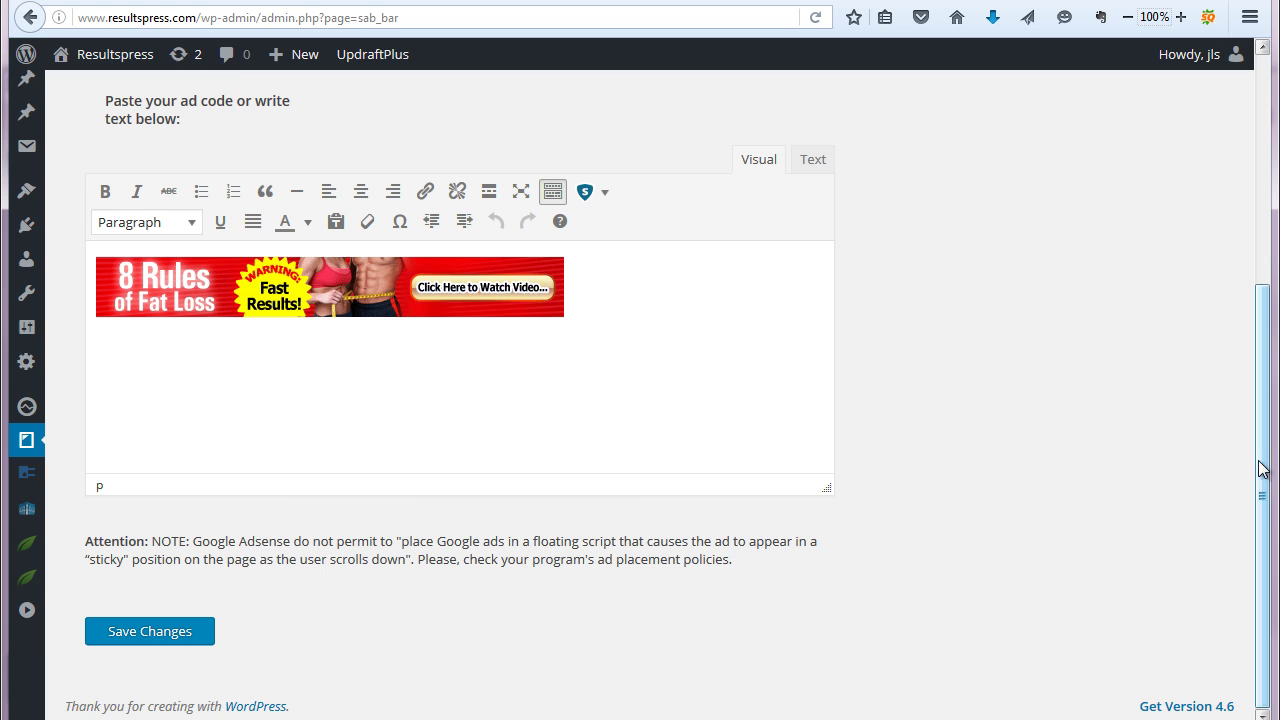
left_click_drag(1258, 378, 1248, 143)
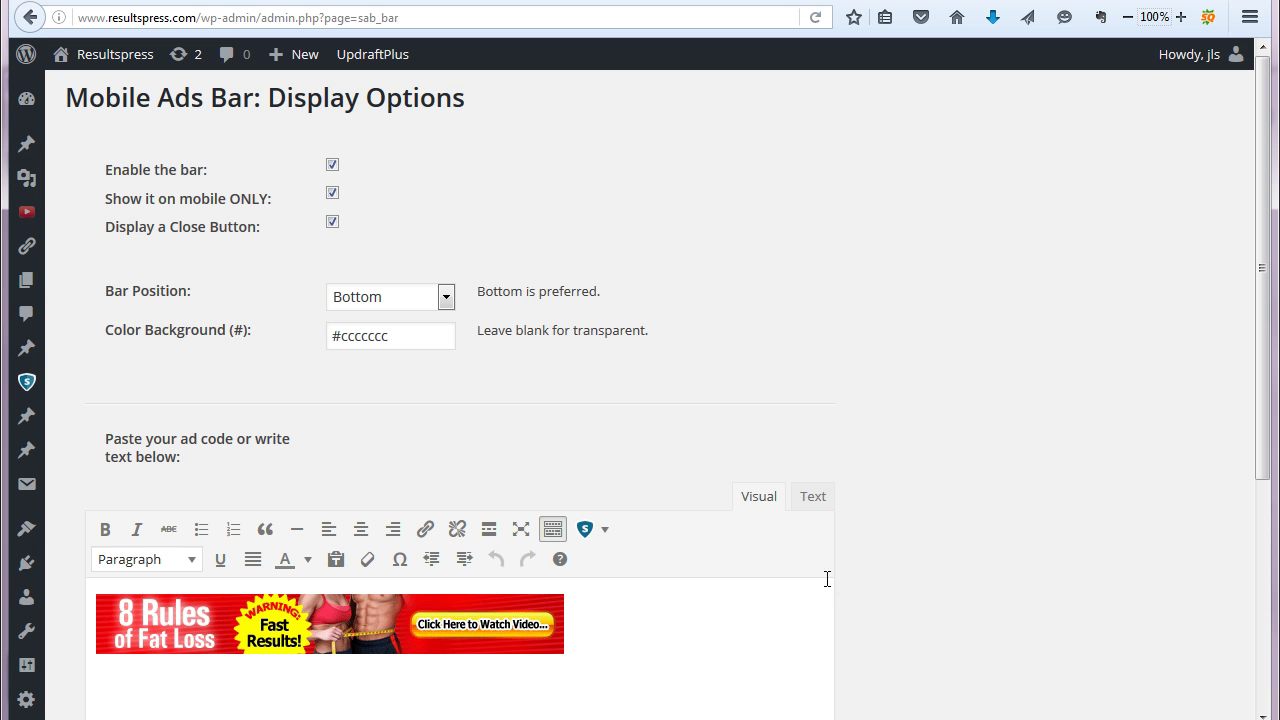
left_click_drag(1257, 320, 1260, 540)
scroll(1245, 300, "up", 4)
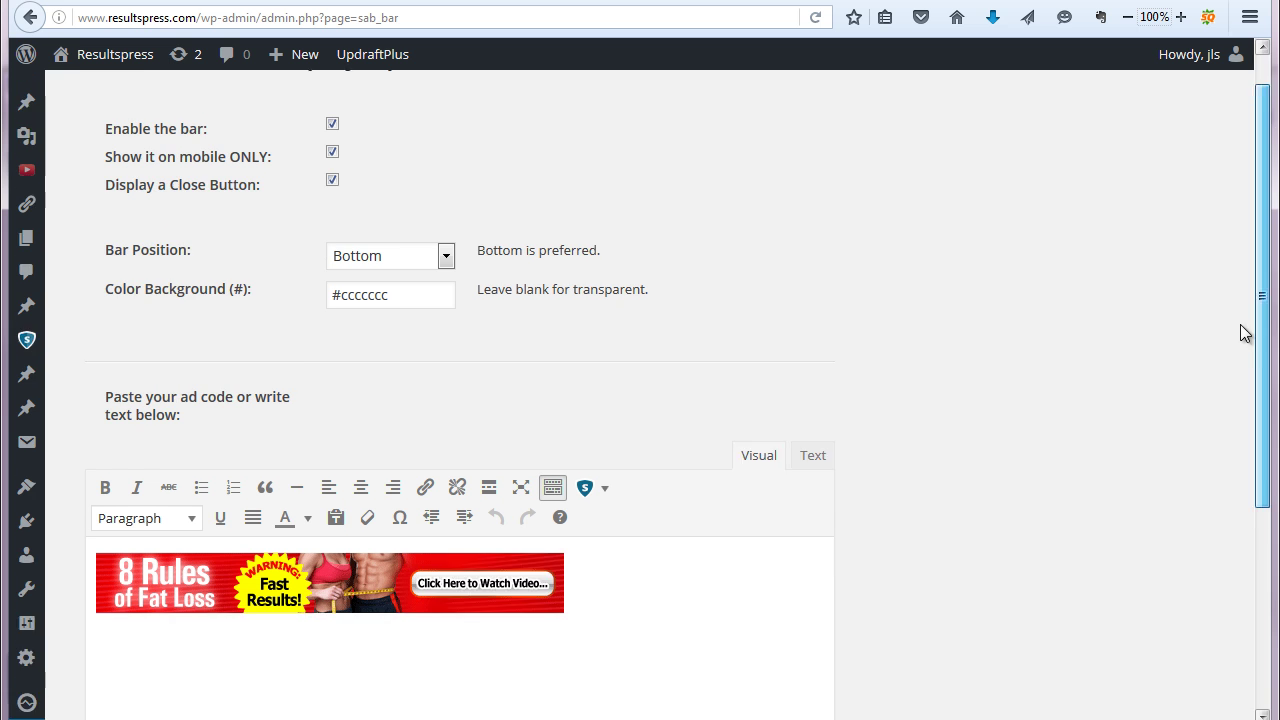